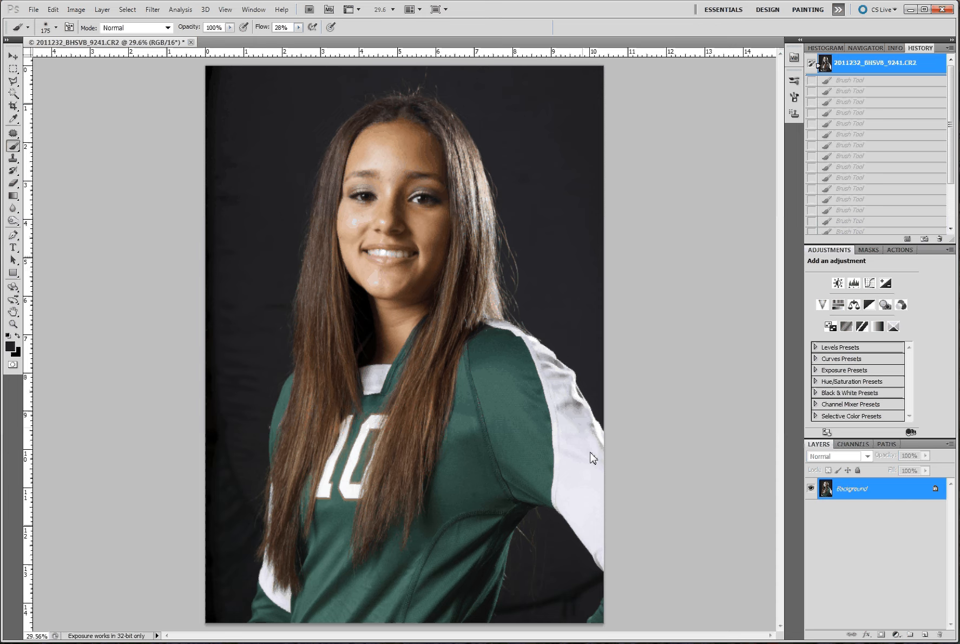
Create a new layer above the photo and fill it with the custom near-black radial gradient, centred on the subject's face
{"action": "left_click", "coordinate": [925, 635]}
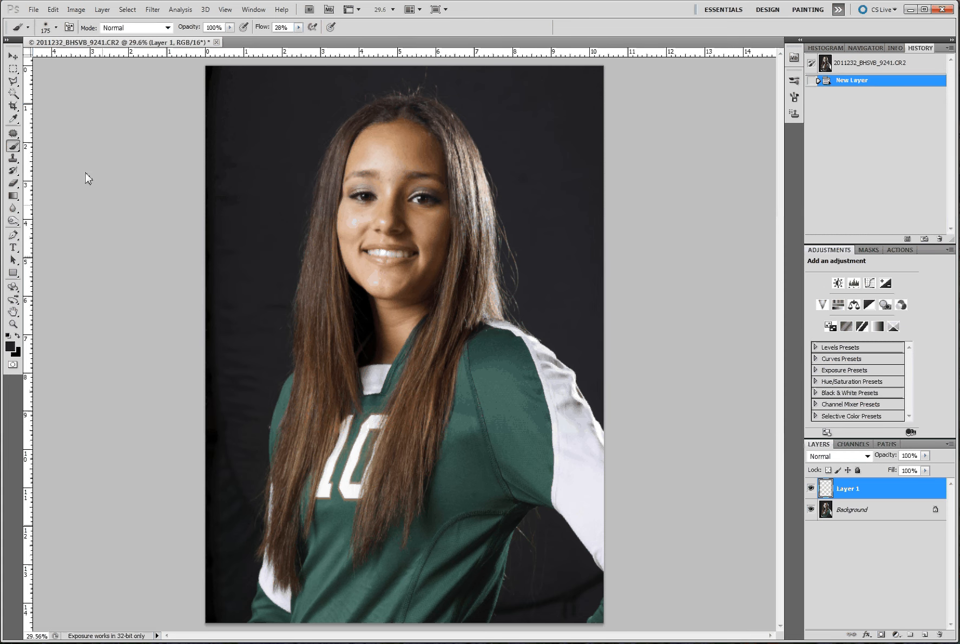
{"action": "key", "text": "g"}
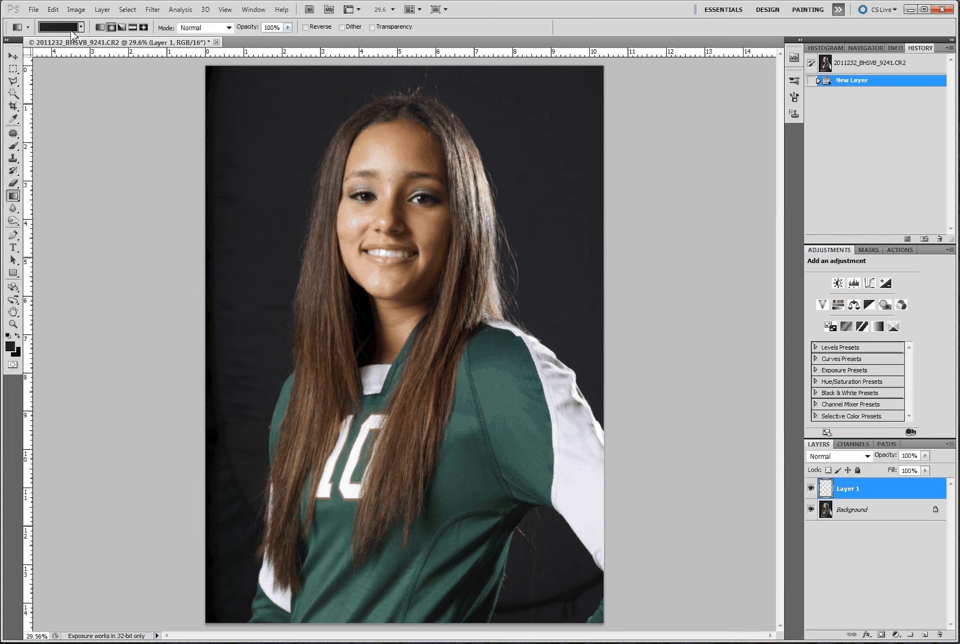
{"action": "left_click", "coordinate": [59, 27]}
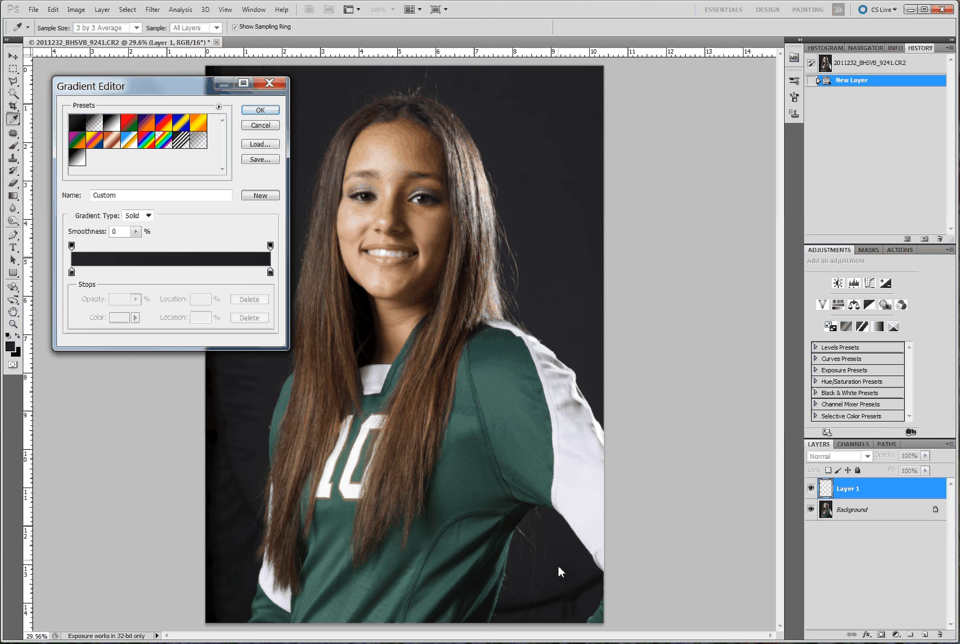
{"action": "left_click", "coordinate": [258, 111]}
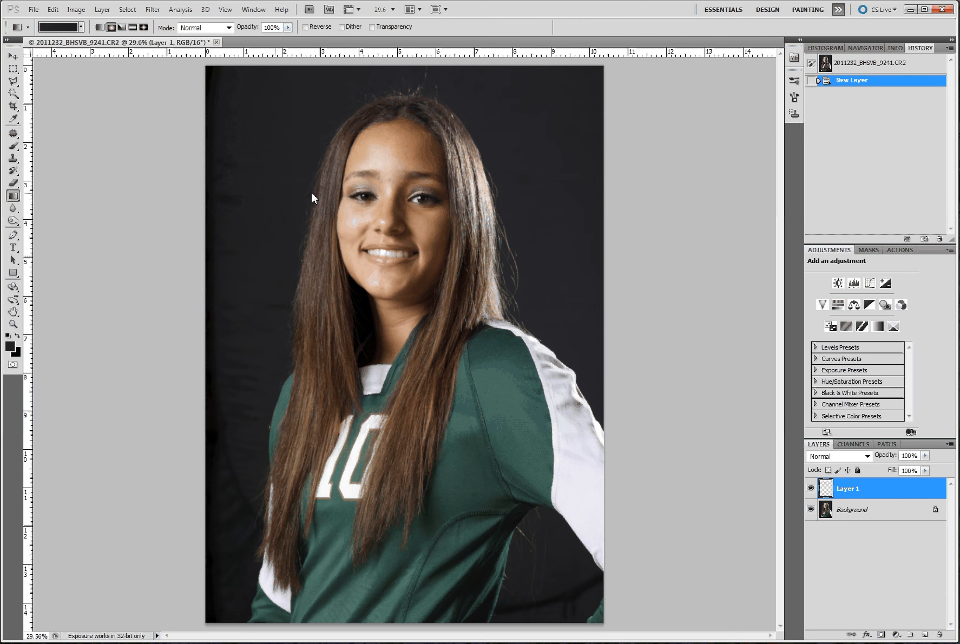
{"action": "left_click_drag", "start_coordinate": [396, 194], "coordinate": [233, 411]}
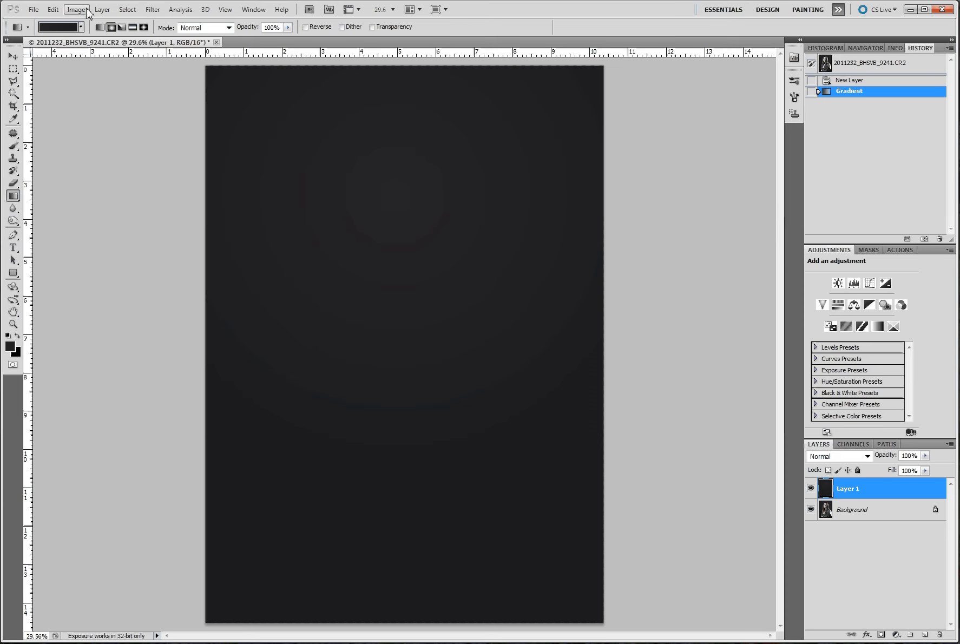
Add 1% uniform, monochromatic noise to the gradient layer
{"action": "left_click", "coordinate": [153, 9]}
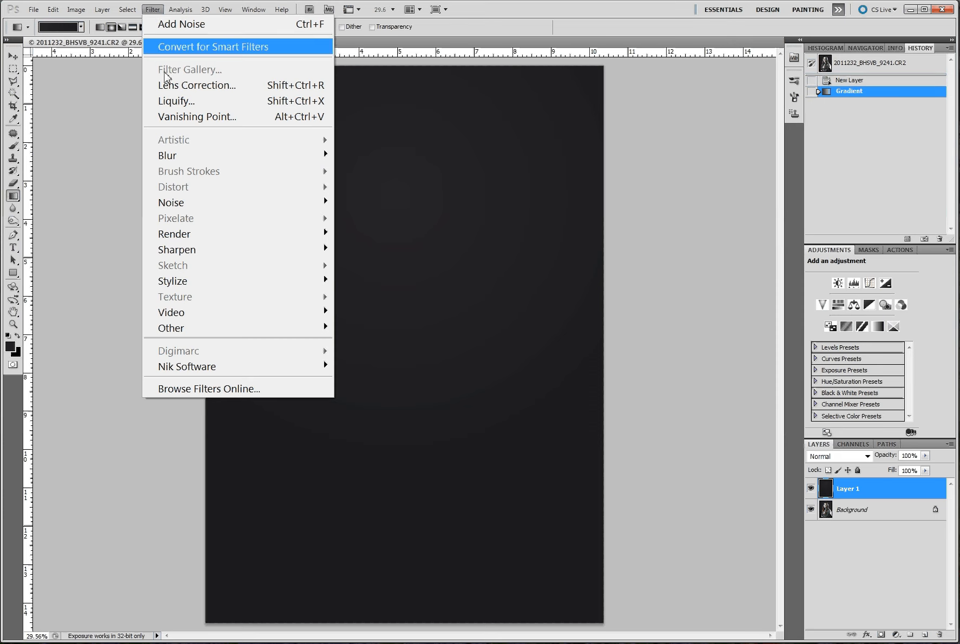
{"action": "mouse_move", "coordinate": [185, 202]}
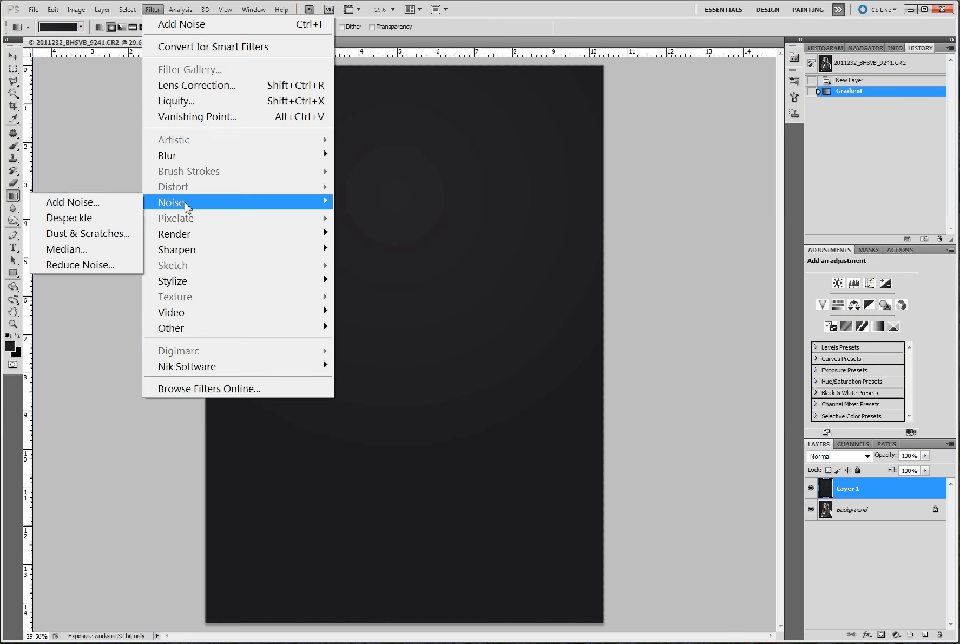
{"action": "left_click", "coordinate": [94, 203]}
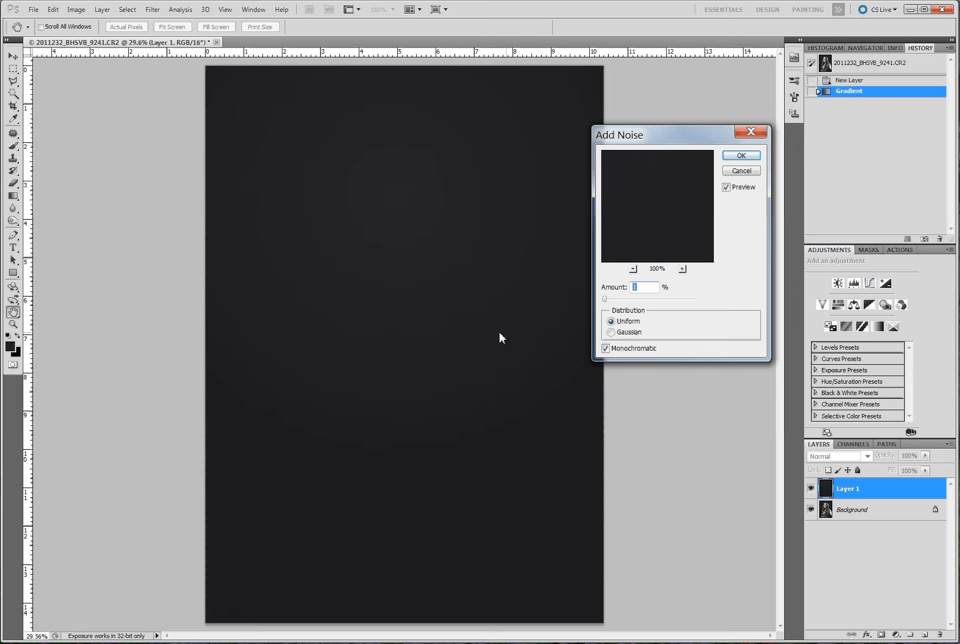
{"action": "left_click", "coordinate": [744, 156]}
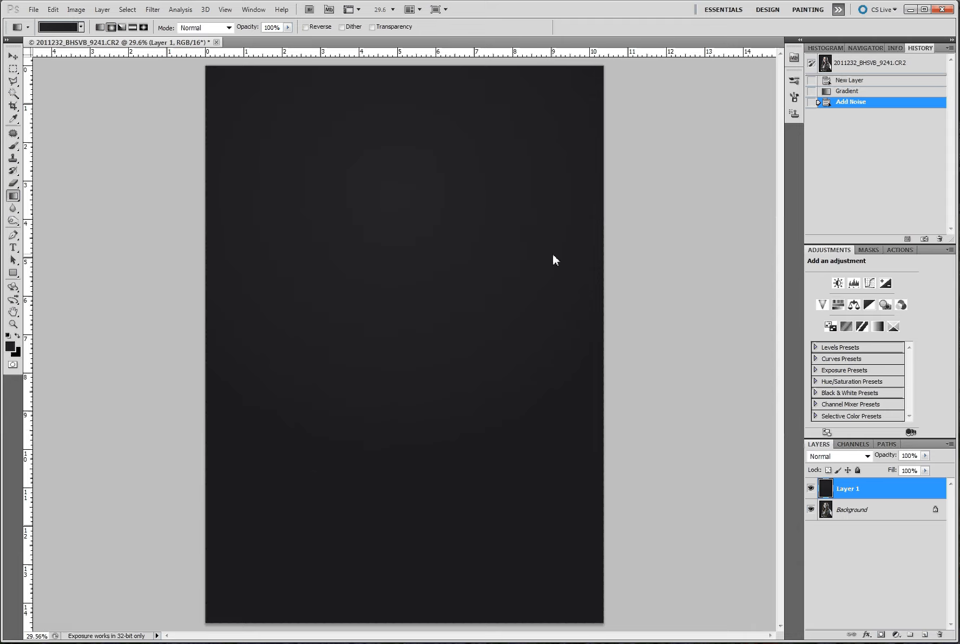
Duplicate the Background layer and move the gradient layer between the original and its copy
{"action": "left_click", "coordinate": [885, 514]}
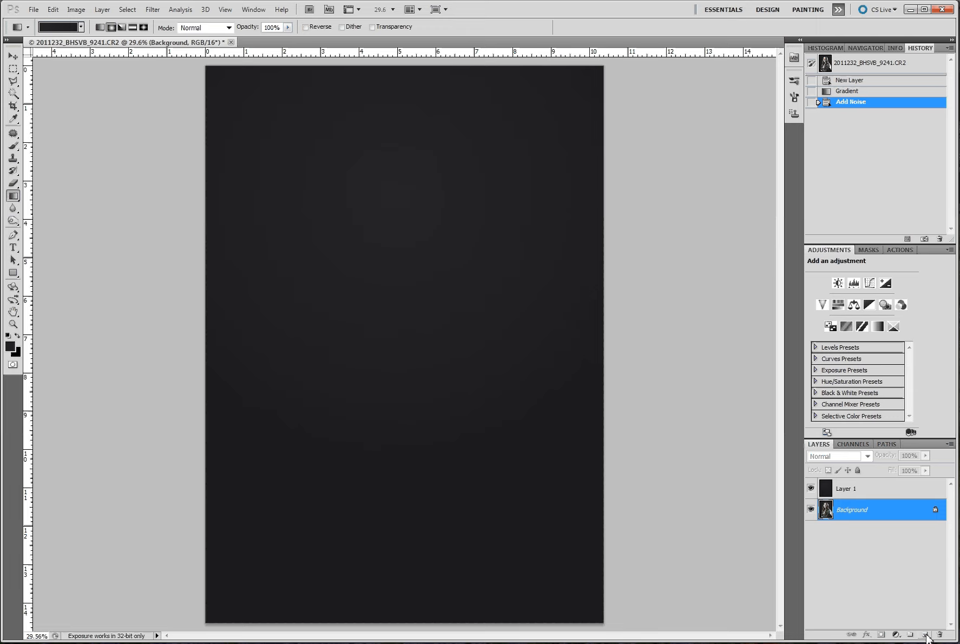
{"action": "left_click", "coordinate": [925, 635]}
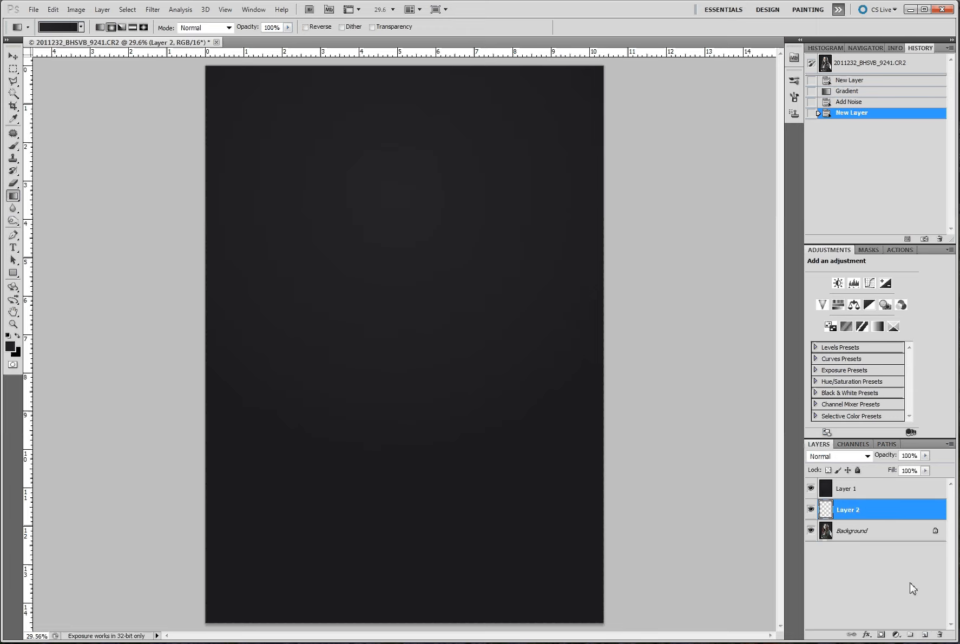
{"action": "key", "text": "ctrl+z"}
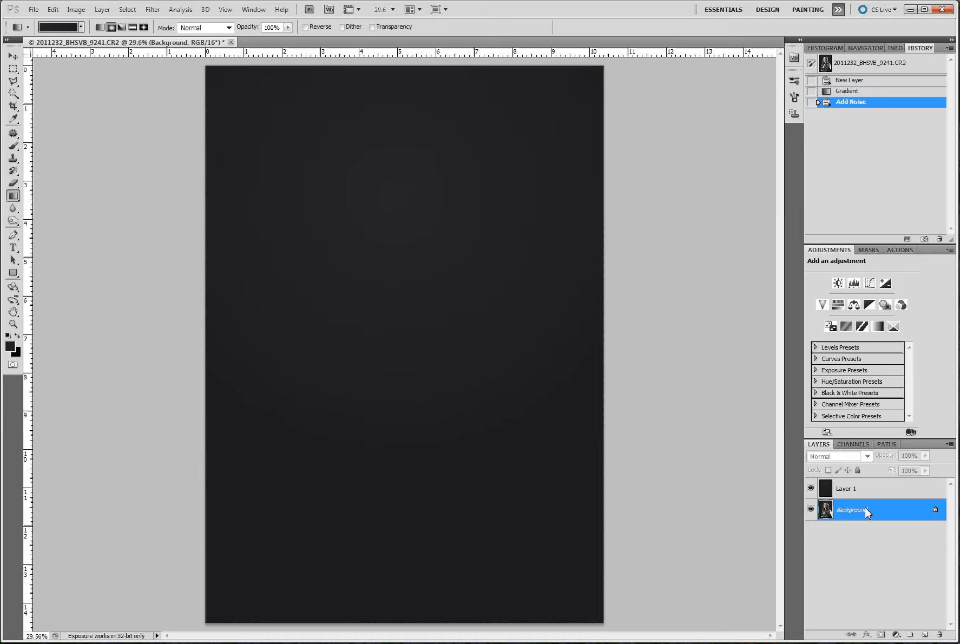
{"action": "key", "text": "ctrl+j"}
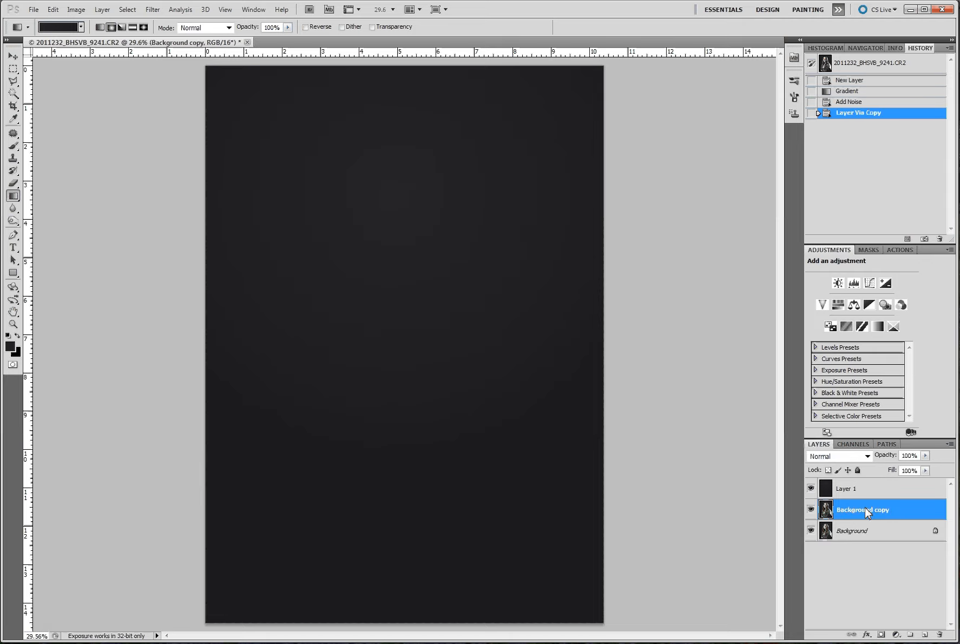
{"action": "left_click_drag", "start_coordinate": [866, 481], "coordinate": [866, 519]}
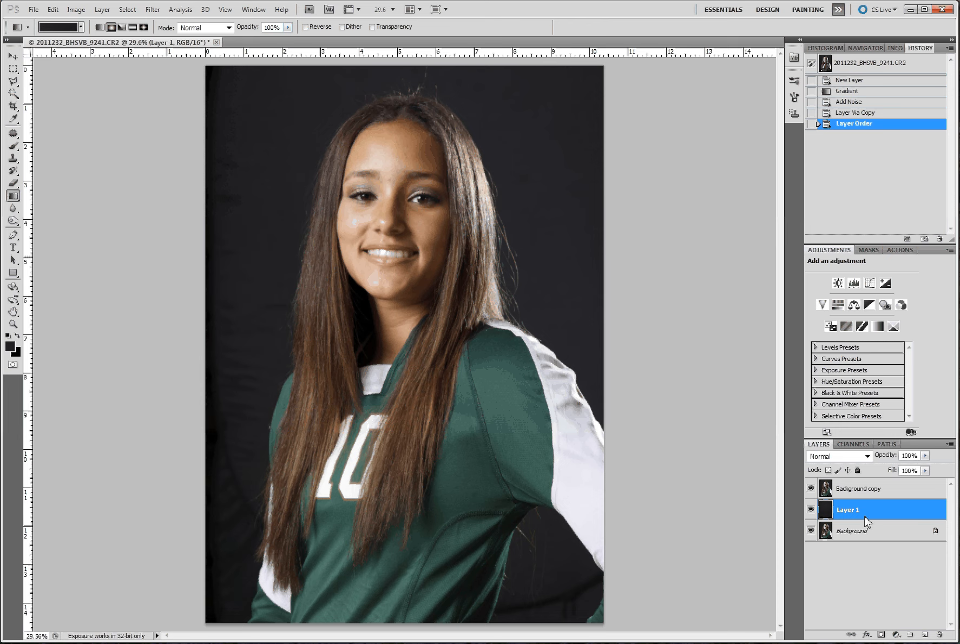
Set the Brush tool's flow to 41% and add a layer mask to the Background copy layer
{"action": "key", "text": "alt+bracketright"}
{"action": "left_click", "coordinate": [878, 574]}
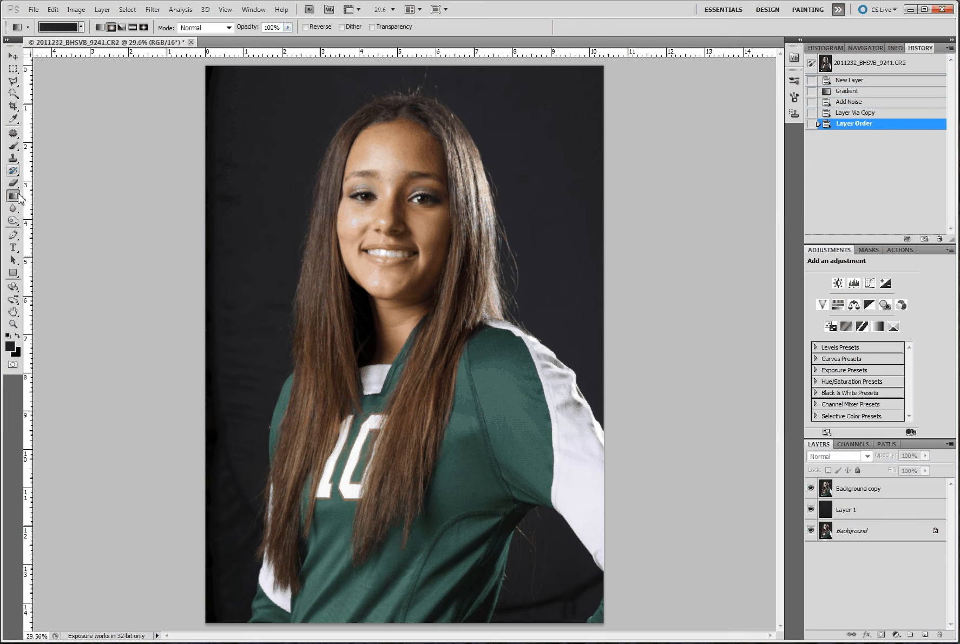
{"action": "left_click", "coordinate": [13, 145]}
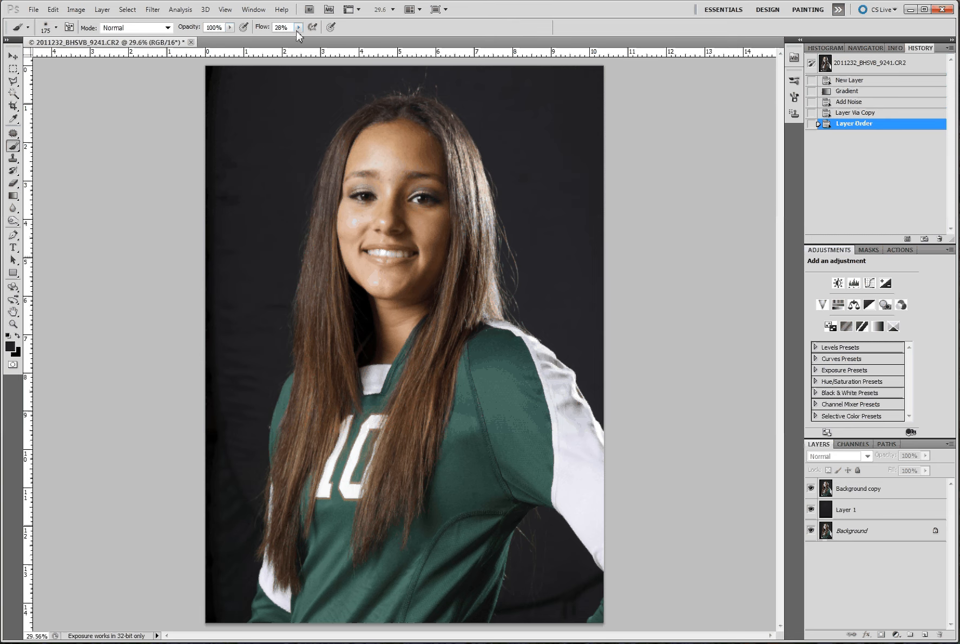
{"action": "left_click_drag", "start_coordinate": [298, 27], "coordinate": [306, 38]}
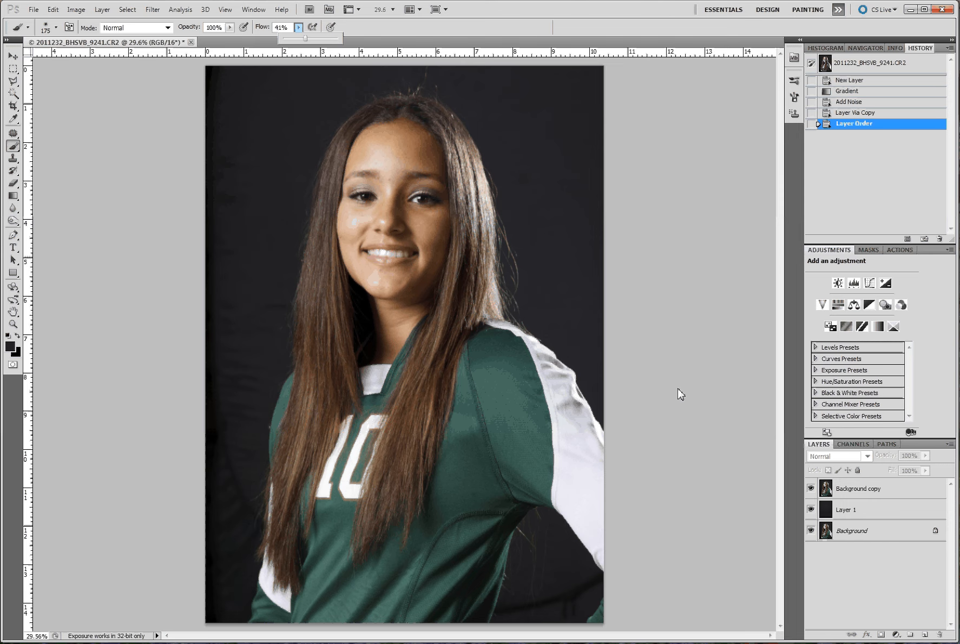
{"action": "left_click", "coordinate": [877, 488]}
{"action": "left_click", "coordinate": [881, 634]}
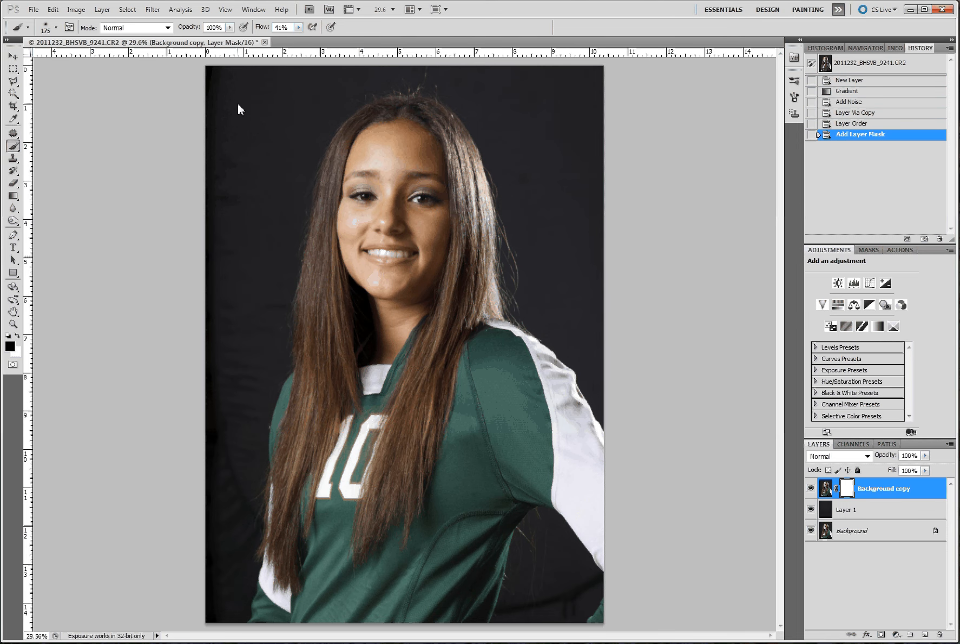
Paint black on the layer mask with a 500 px brush to hide the old backdrop around the subject's head and hair
{"action": "scroll", "coordinate": [238, 104], "scroll_direction": "up", "scroll_amount": 1}
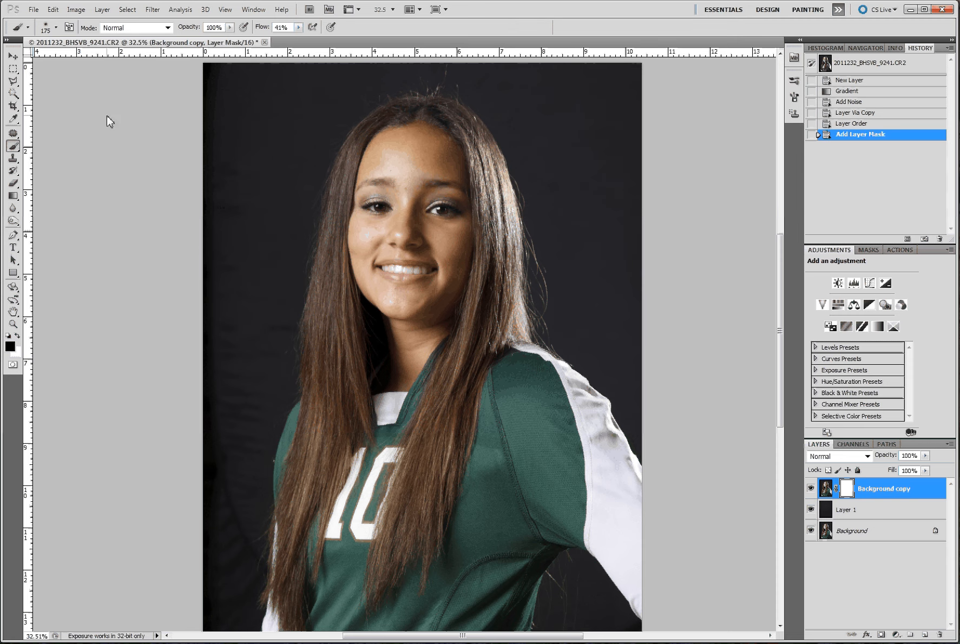
{"action": "key", "text": "bracketright"}
{"action": "key", "text": "bracketright"}
{"action": "key", "text": "bracketright"}
{"action": "key", "text": "bracketright"}
{"action": "mouse_move", "coordinate": [224, 115]}
{"action": "left_mouse_down"}
{"action": "mouse_move", "coordinate": [249, 215]}
{"action": "mouse_move", "coordinate": [232, 295]}
{"action": "mouse_move", "coordinate": [249, 311]}
{"action": "mouse_move", "coordinate": [212, 447]}
{"action": "mouse_move", "coordinate": [207, 516]}
{"action": "mouse_move", "coordinate": [223, 594]}
{"action": "mouse_move", "coordinate": [247, 339]}
{"action": "mouse_move", "coordinate": [268, 233]}
{"action": "left_mouse_up"}
{"action": "left_click", "coordinate": [249, 214]}
{"action": "left_click", "coordinate": [231, 295]}
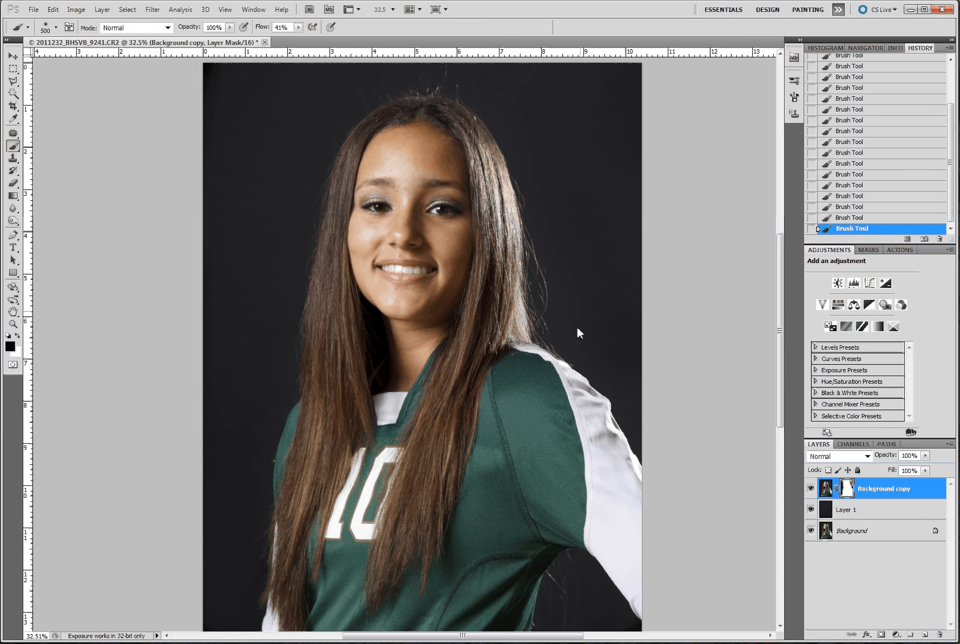
Reduce the brush to 200 px and mask out the old backdrop below the arm and around the lower body
{"action": "left_click_drag", "start_coordinate": [577, 326], "coordinate": [469, 125]}
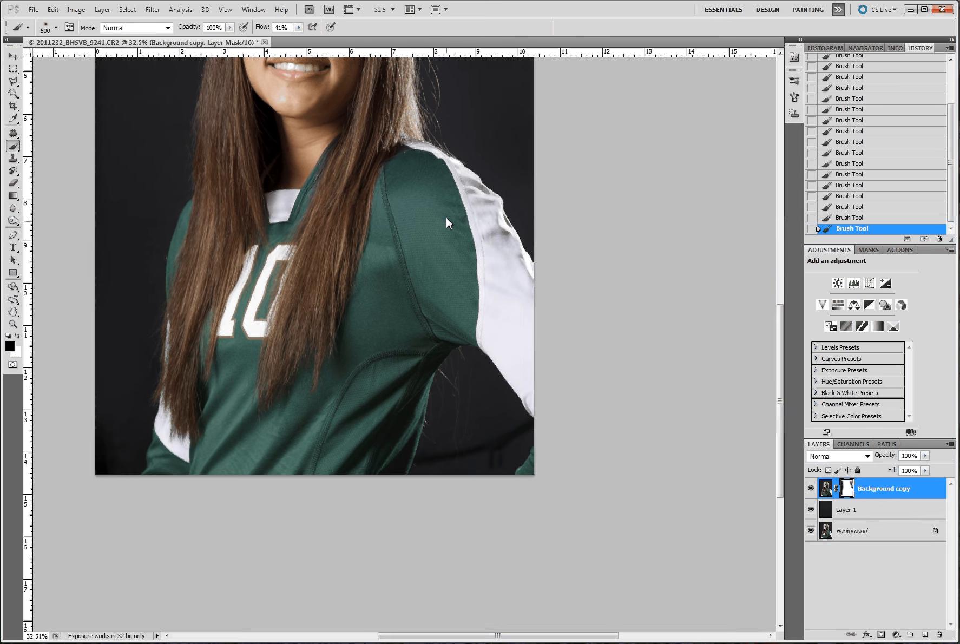
{"action": "left_click_drag", "start_coordinate": [446, 217], "coordinate": [454, 217]}
{"action": "key", "text": "bracketleft"}
{"action": "key", "text": "bracketleft"}
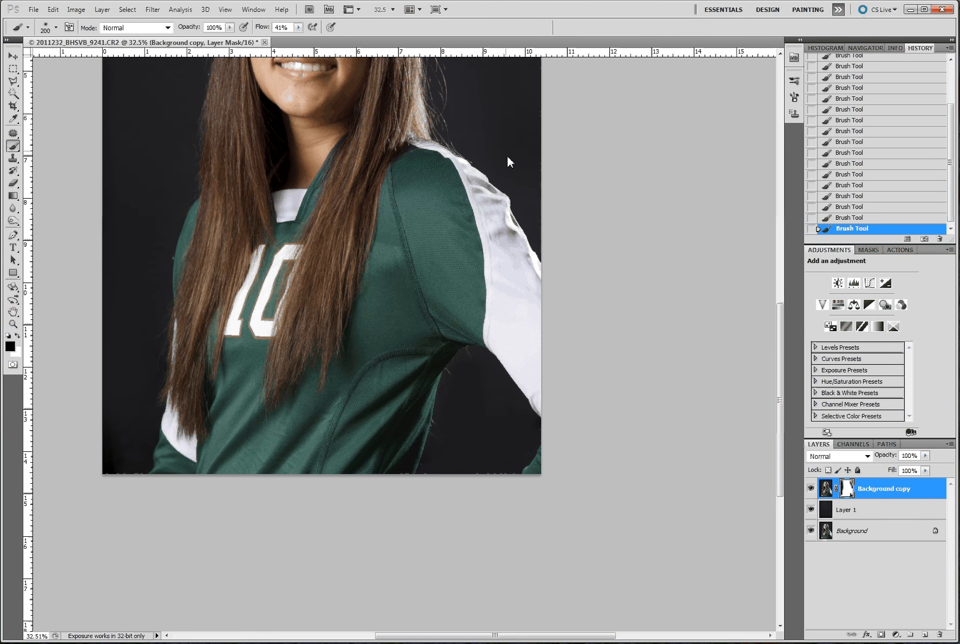
{"action": "left_click_drag", "start_coordinate": [508, 156], "coordinate": [570, 381]}
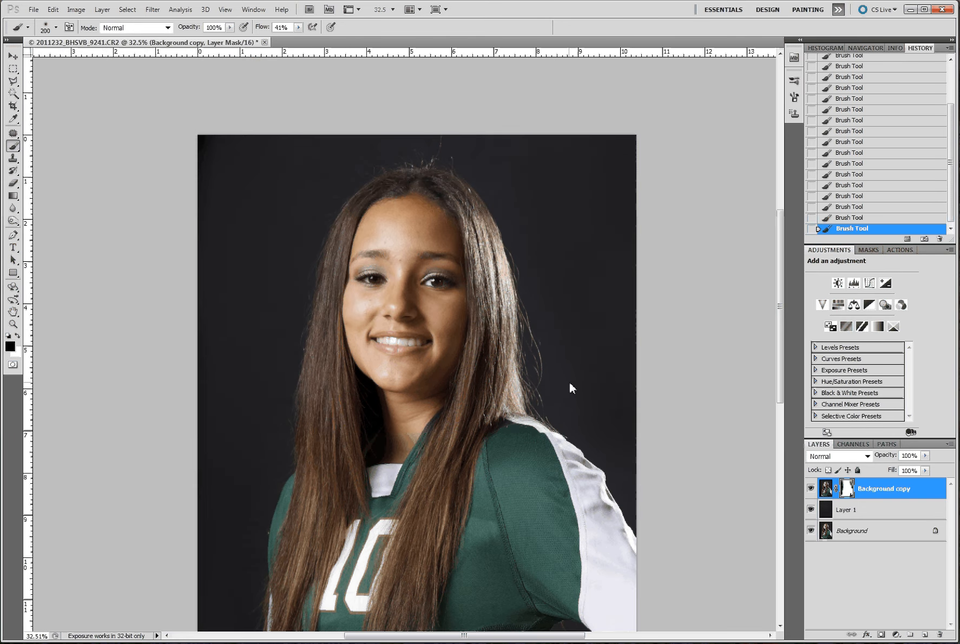